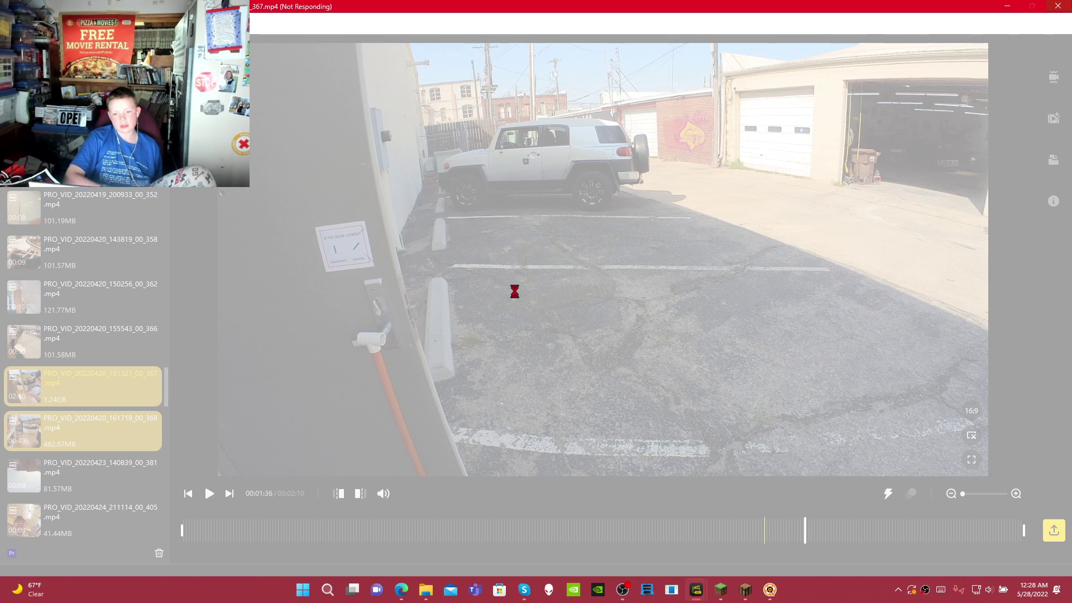
Step: Click the frozen Insta360 export window to trigger Windows' 'is not responding' warning
click(554, 364)
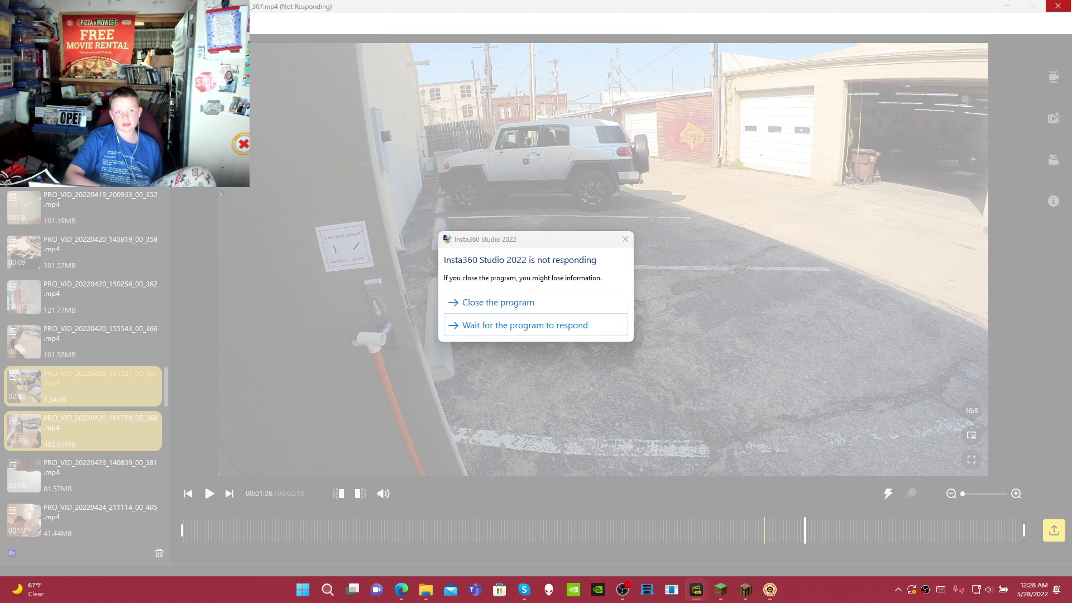
Step: Switch from the frozen Insta360 Studio to OBS Studio to check the ongoing recording
key(Return)
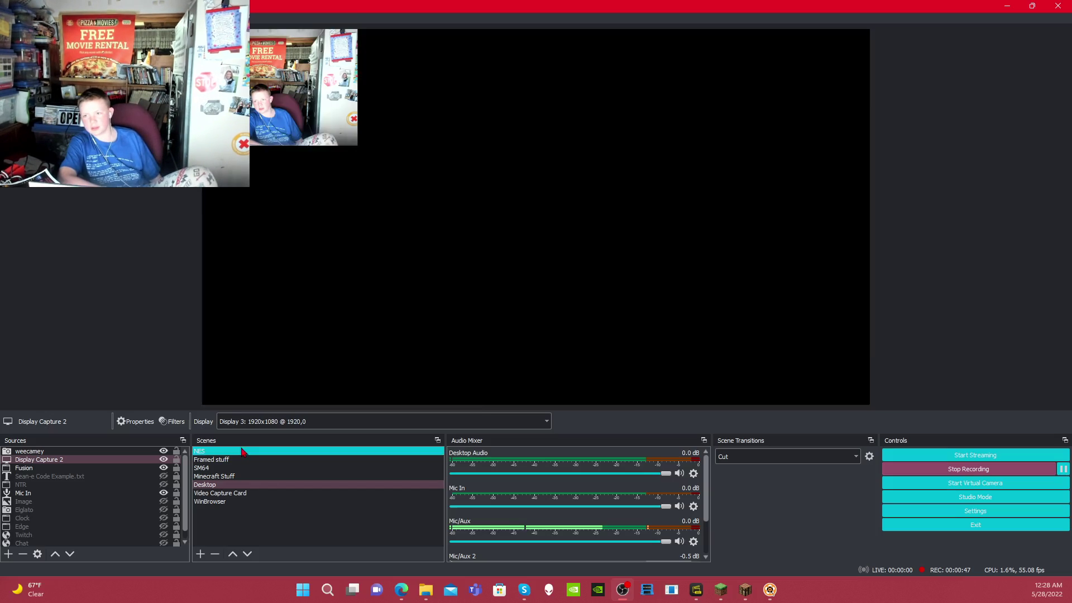